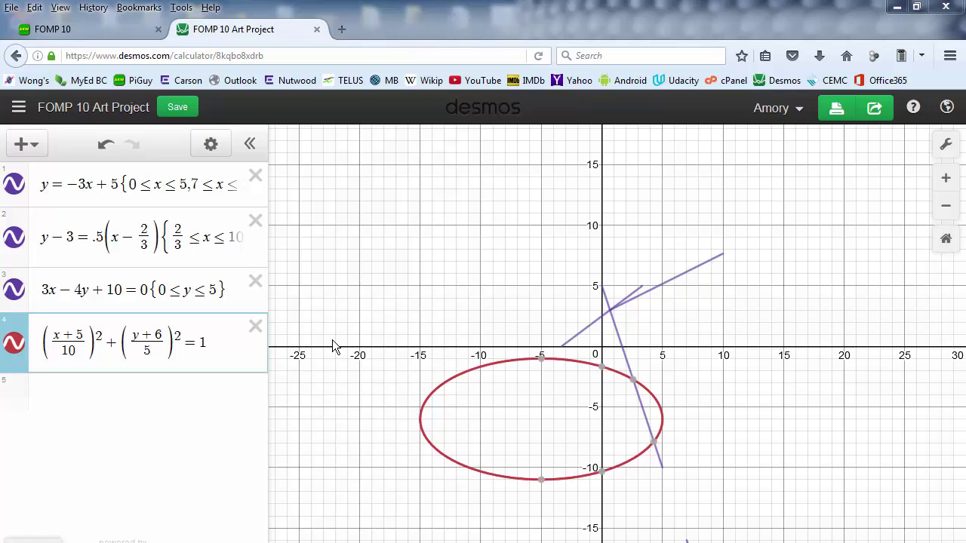
Enter y = sin(x/5) as a new expression below the ellipse.
{"action": "left_click", "coordinate": [117, 396]}
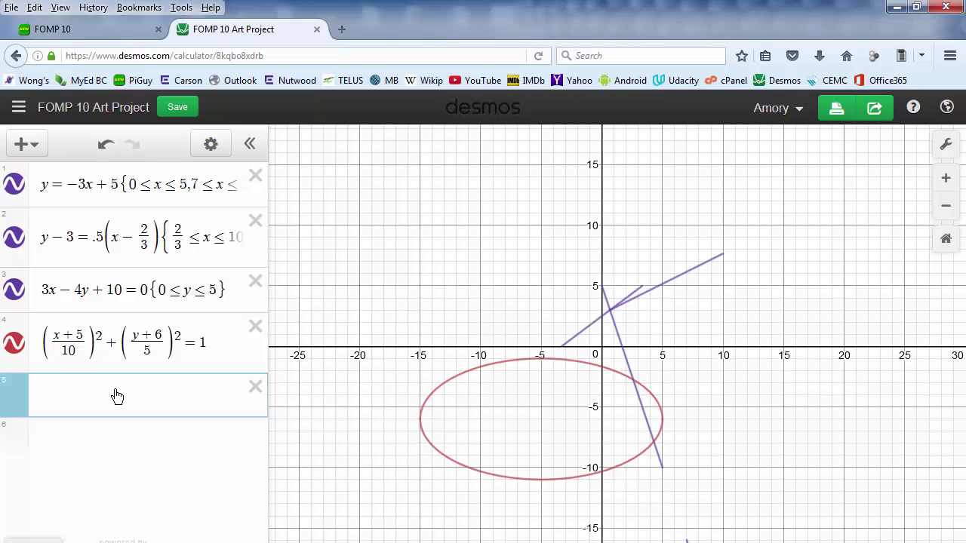
{"action": "type", "text": "y=sin(x/5"}
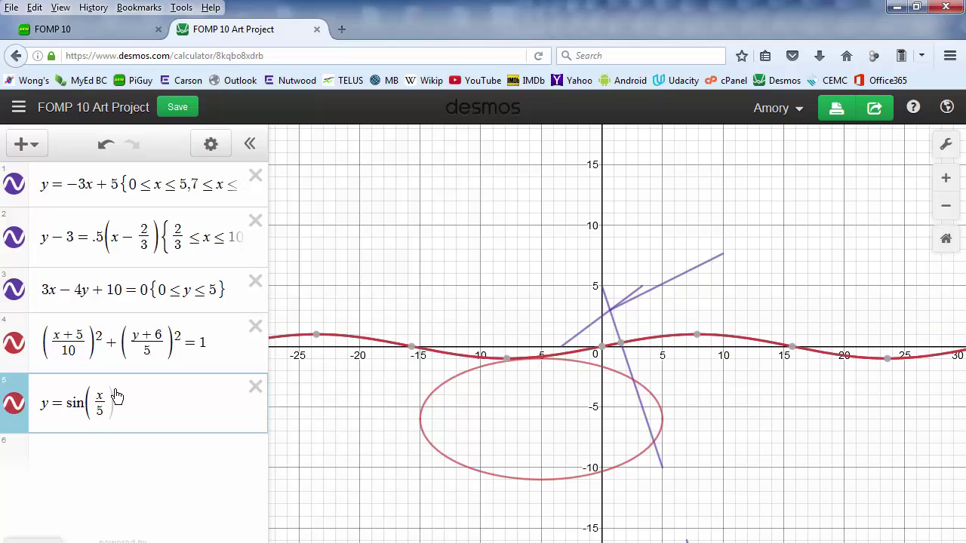
{"action": "type", "text": ")"}
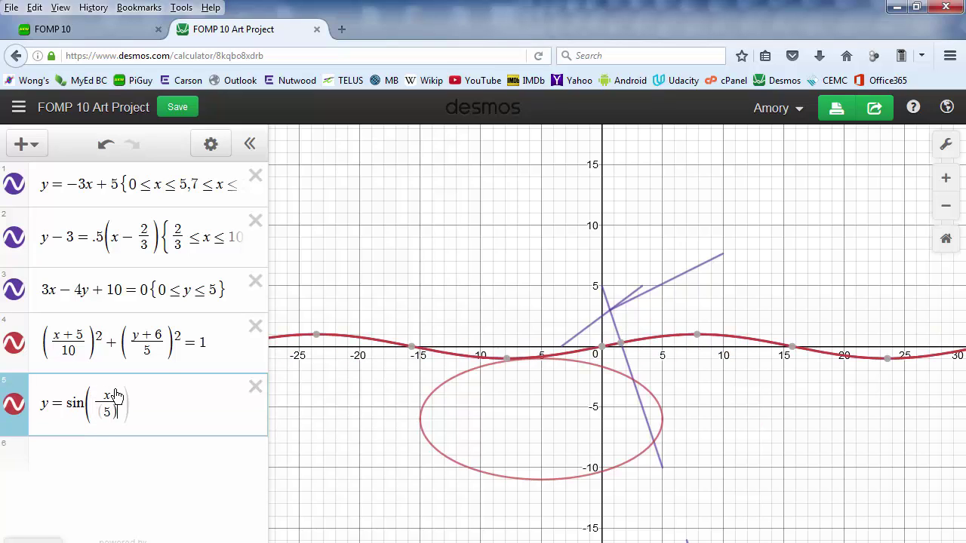
{"action": "key", "text": "BackSpace"}
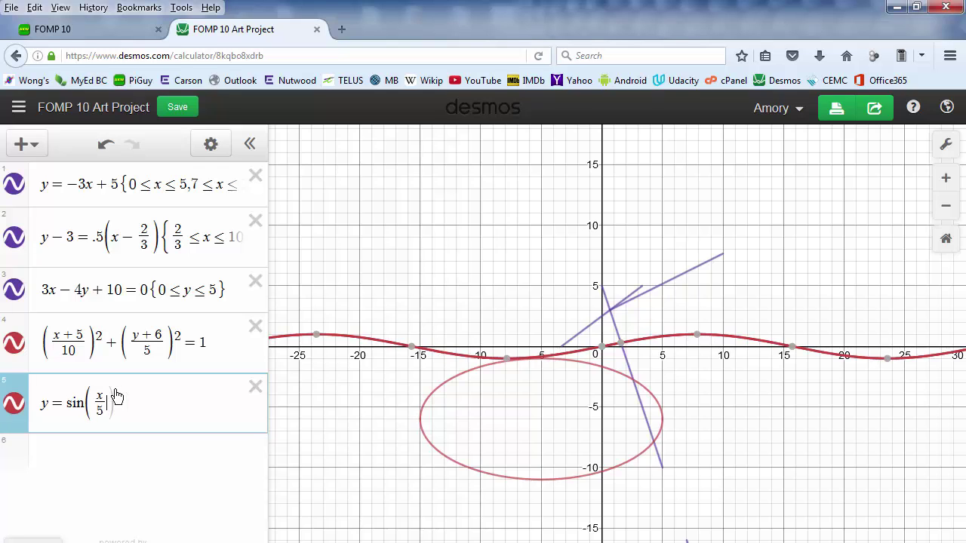
{"action": "type", "text": ")"}
Try amplitude coefficients 4, .1, then settle on .5, and show the wave's peak coordinates.
{"action": "left_click", "coordinate": [68, 404]}
{"action": "type", "text": "4"}
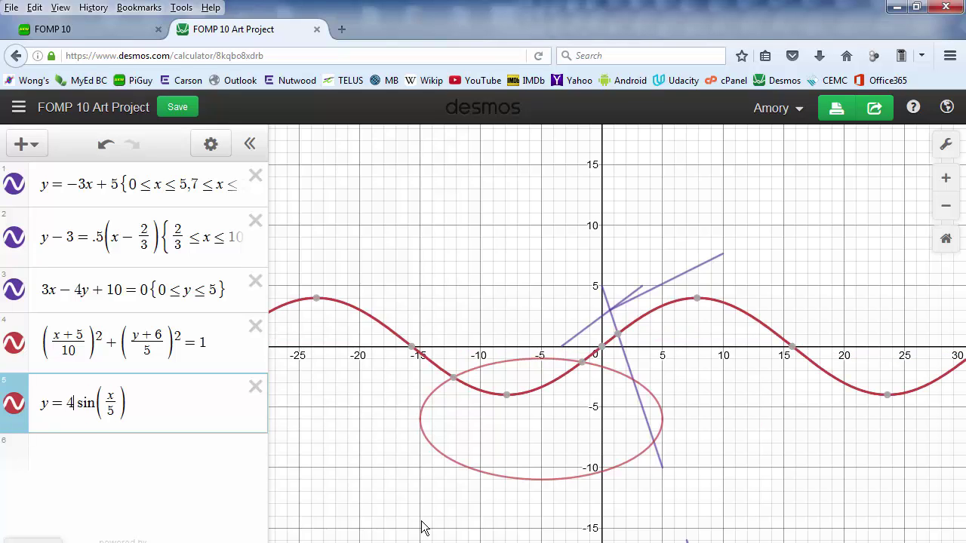
{"action": "key", "text": "BackSpace"}
{"action": "type", "text": ".1"}
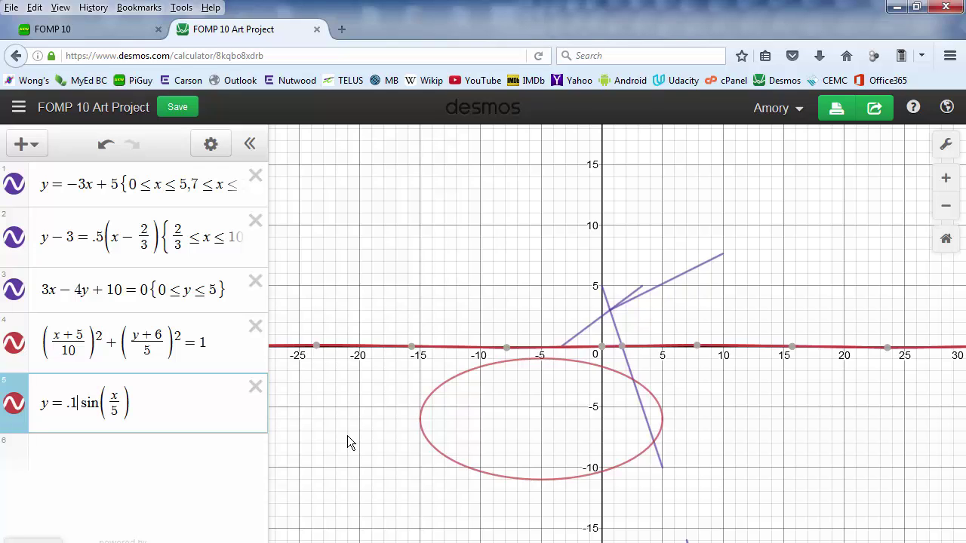
{"action": "key", "text": "BackSpace"}
{"action": "type", "text": "5"}
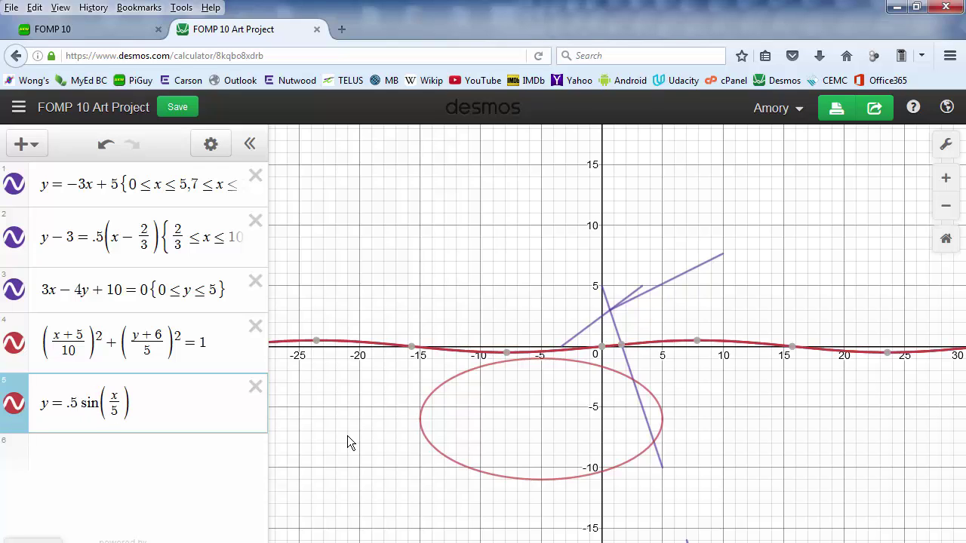
{"action": "left_click", "coordinate": [697, 341]}
Change the sine's denominator from 5 through 1 and .5 to 2, giving y = .5 sin(x/2).
{"action": "left_click", "coordinate": [478, 369]}
{"action": "left_click", "coordinate": [121, 419]}
{"action": "key", "text": "BackSpace"}
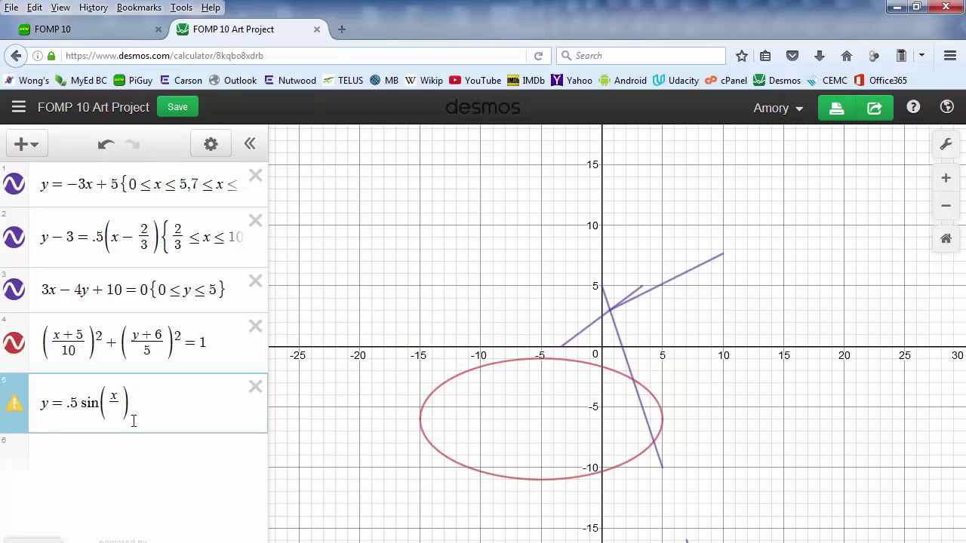
{"action": "type", "text": "1"}
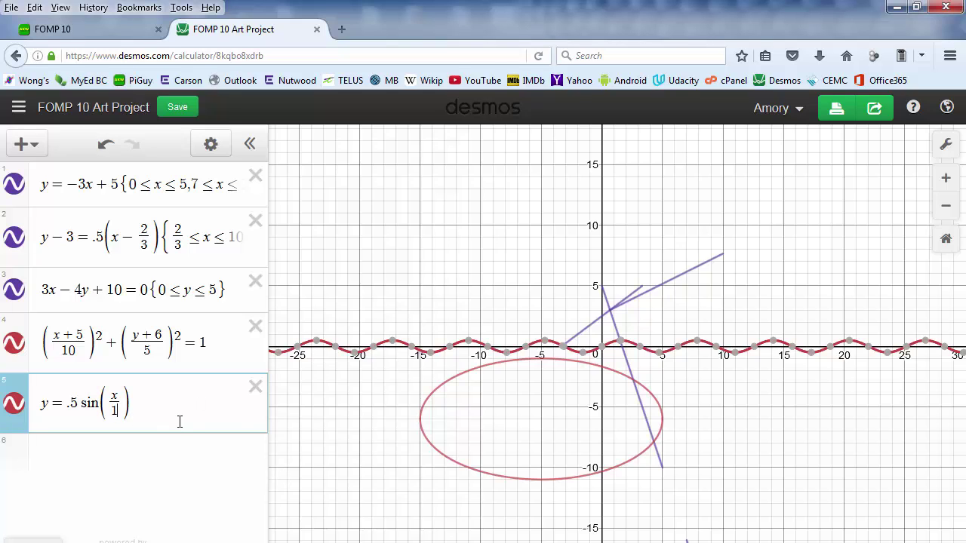
{"action": "key", "text": "BackSpace"}
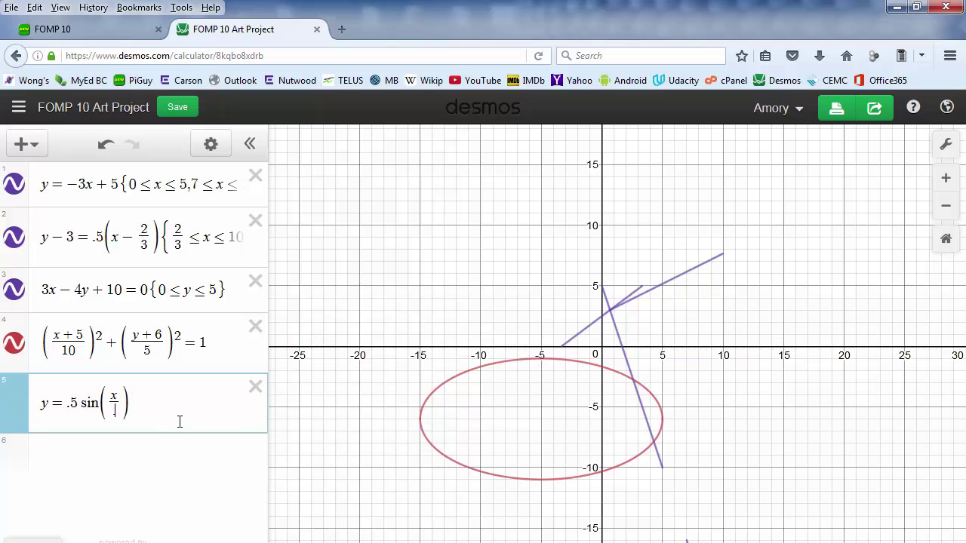
{"action": "type", "text": ".5"}
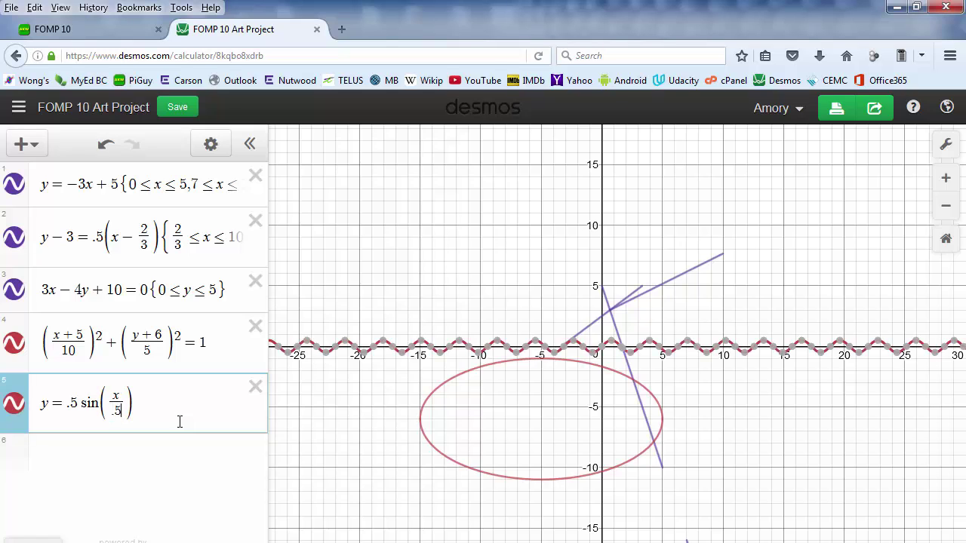
{"action": "key", "text": "BackSpace"}
{"action": "key", "text": "BackSpace"}
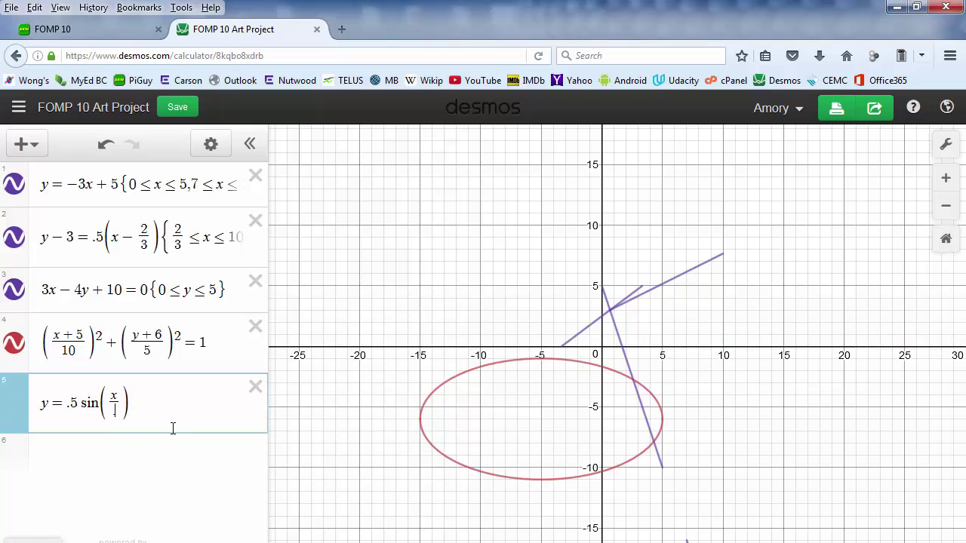
{"action": "type", "text": "2"}
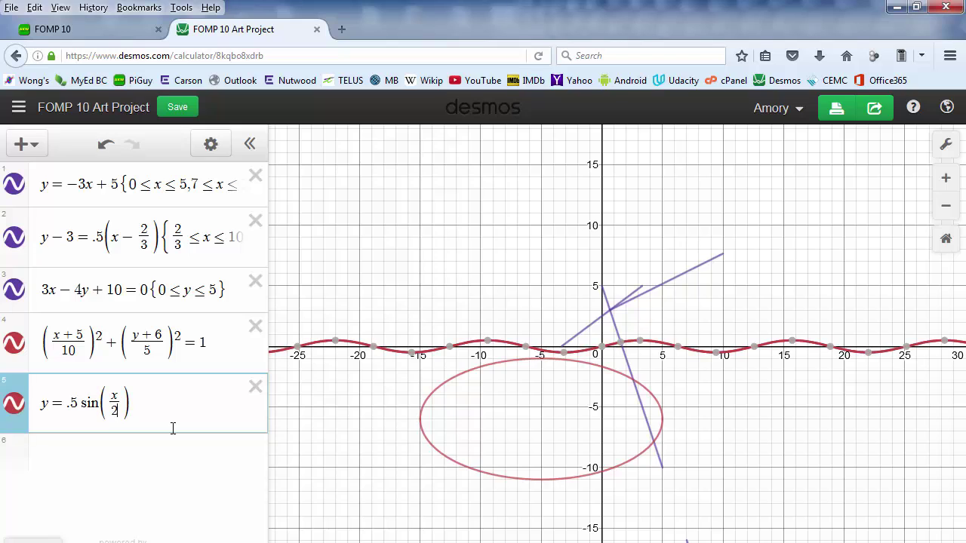
{"action": "left_click", "coordinate": [111, 459]}
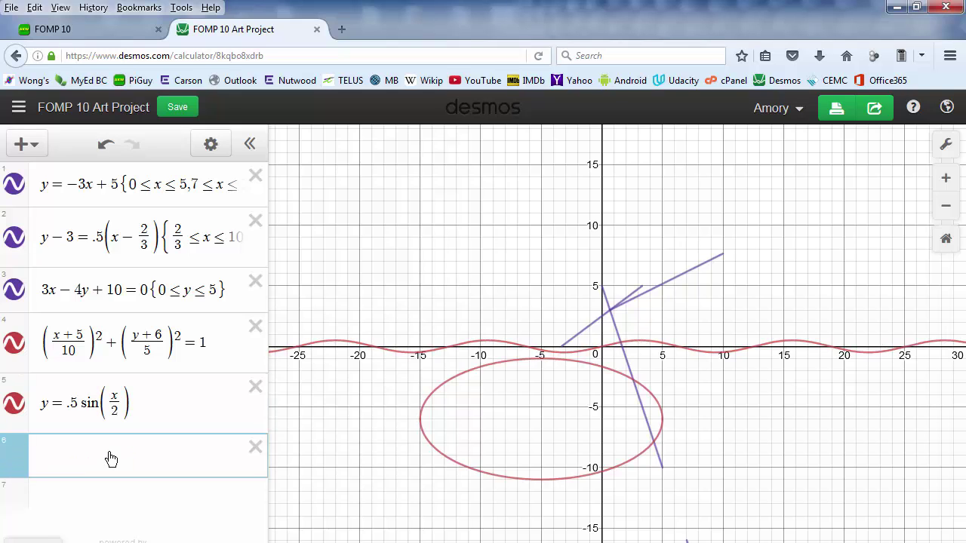
Enter y = .5 sin((x+3)/2) + 3, changing the shift from −3 to +3 and adding +3 to x.
{"action": "type", "text": "y=.5"}
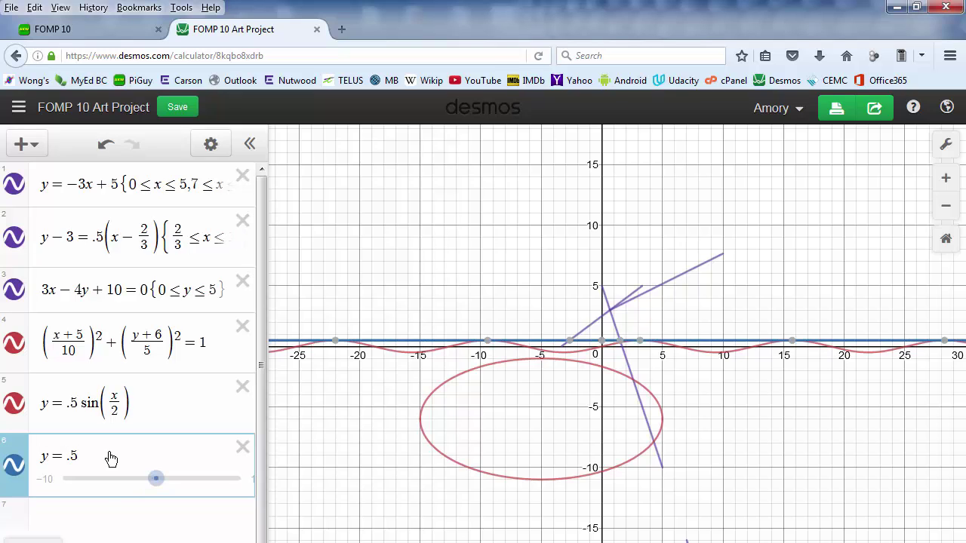
{"action": "type", "text": "sin(x/2"}
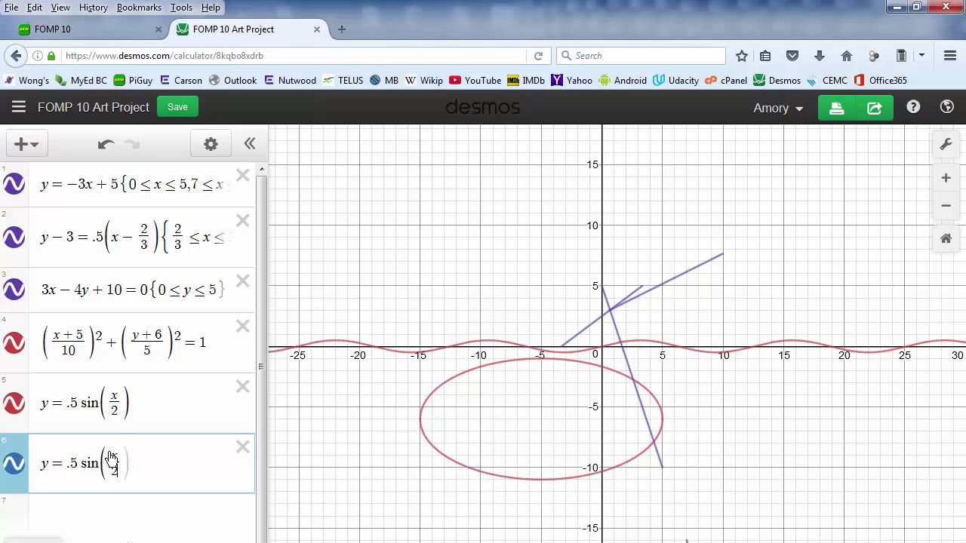
{"action": "type", "text": ")"}
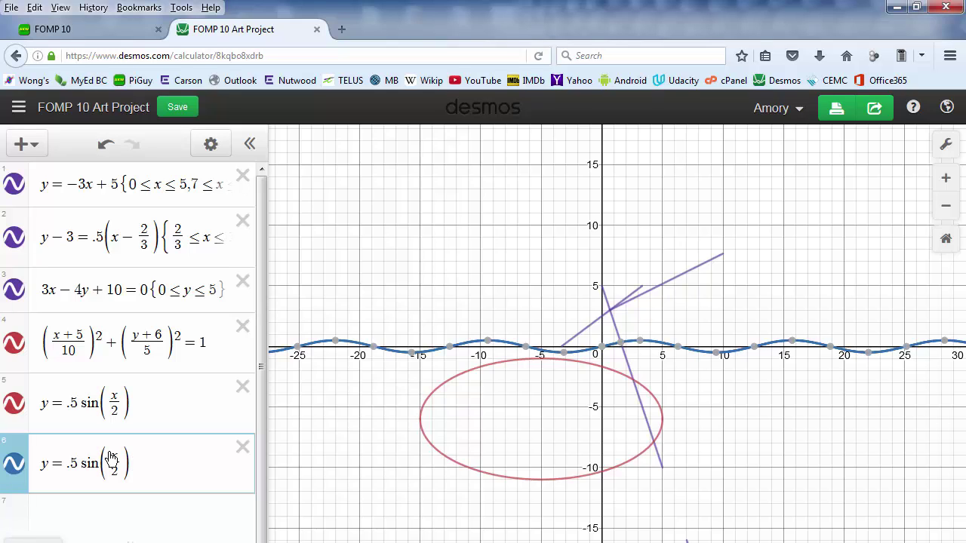
{"action": "type", "text": "-3"}
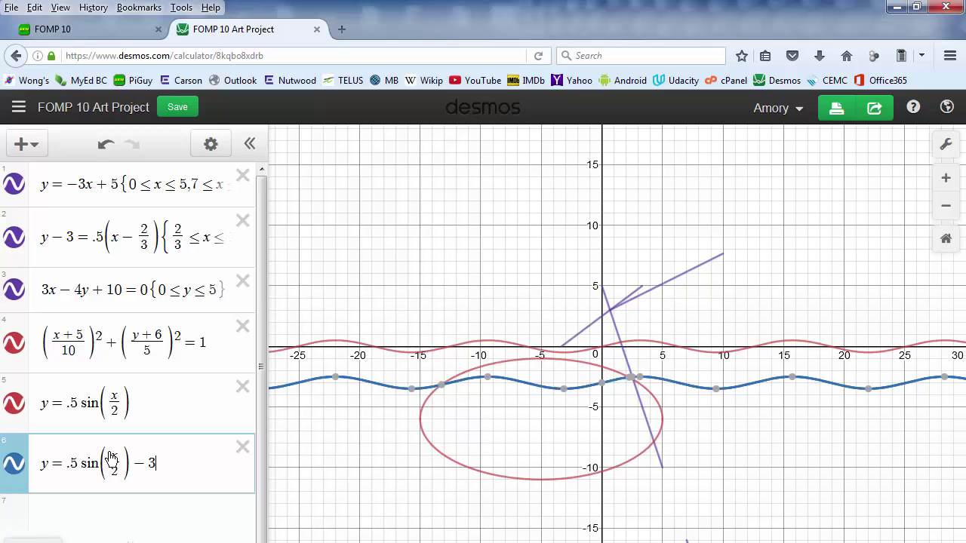
{"action": "key", "text": "BackSpace"}
{"action": "key", "text": "BackSpace"}
{"action": "type", "text": "+3"}
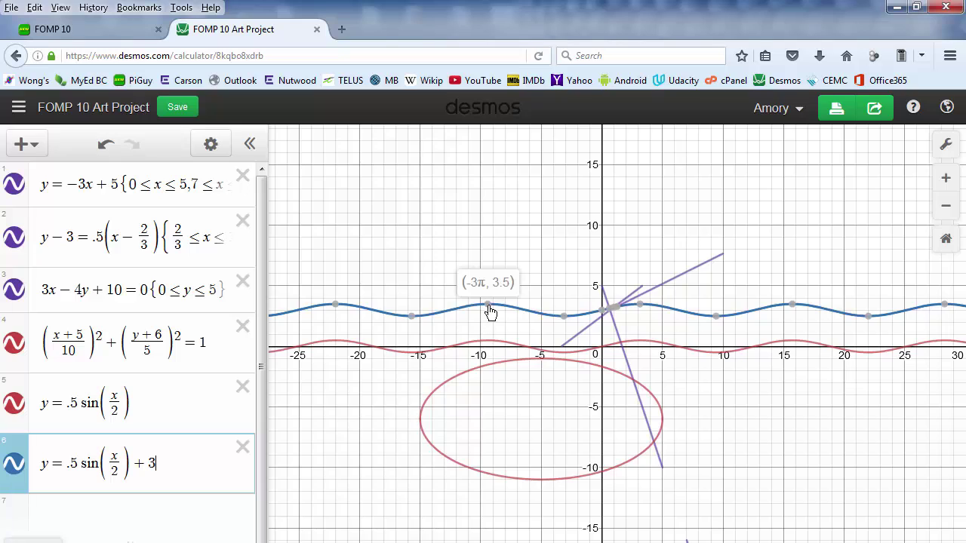
{"action": "key", "text": "Left"}
{"action": "key", "text": "Left"}
{"action": "key", "text": "Left"}
{"action": "key", "text": "Left"}
{"action": "key", "text": "Up"}
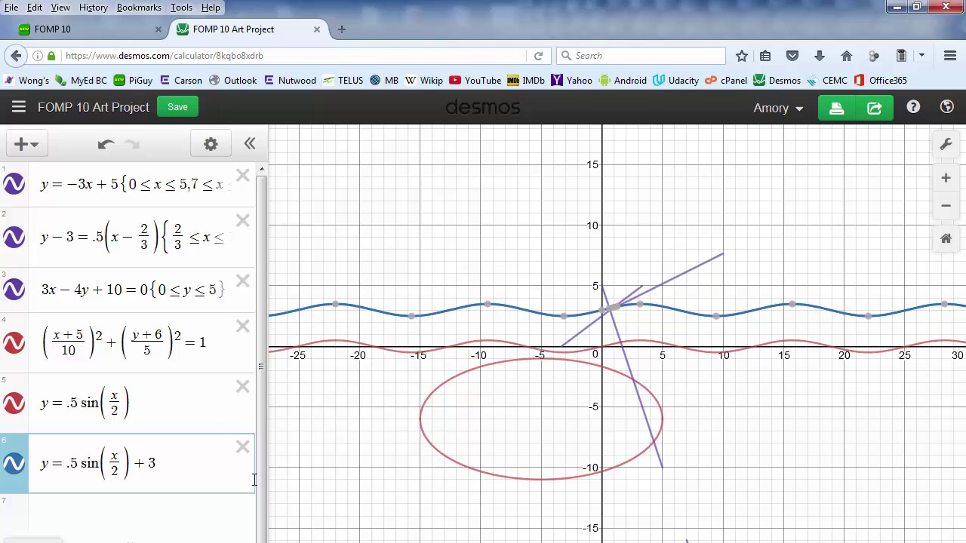
{"action": "type", "text": "+ "}
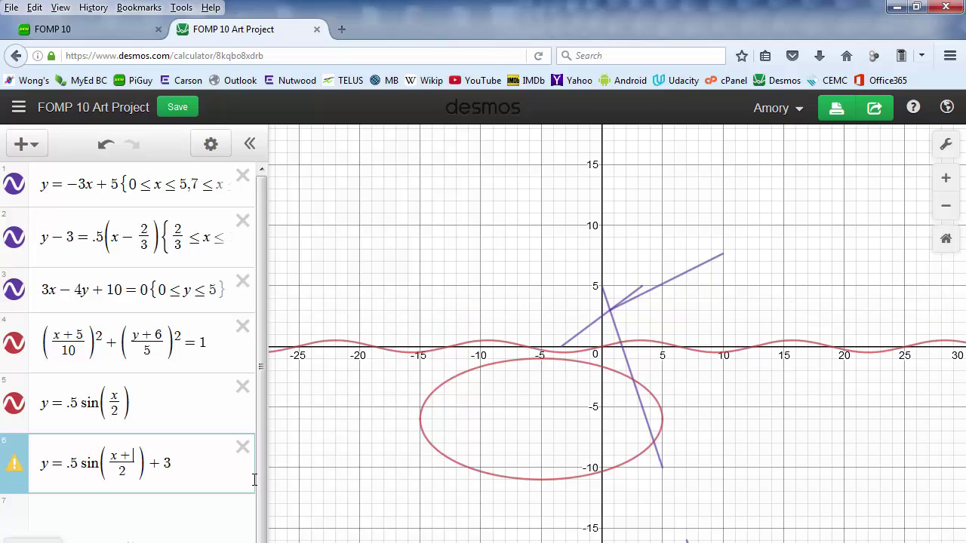
{"action": "type", "text": "3"}
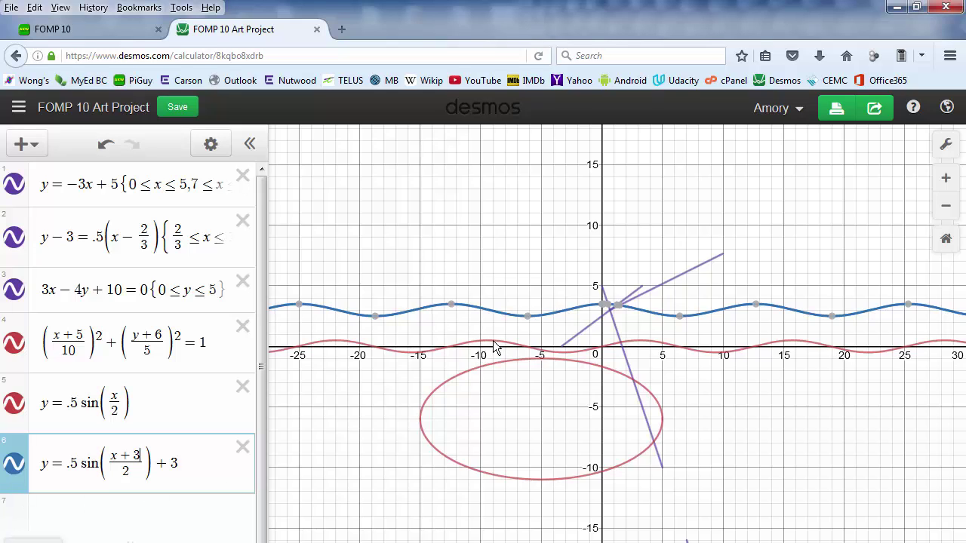
{"action": "mouse_move", "coordinate": [445, 300]}
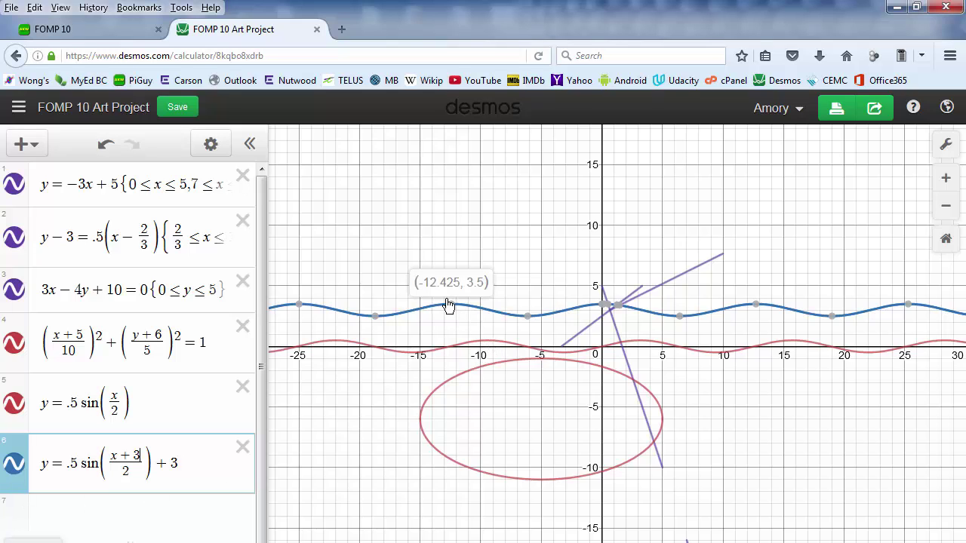
Show the red and blue curves' peak points, then select the y = .5 sin(x/2) expression.
{"action": "left_click", "coordinate": [485, 345]}
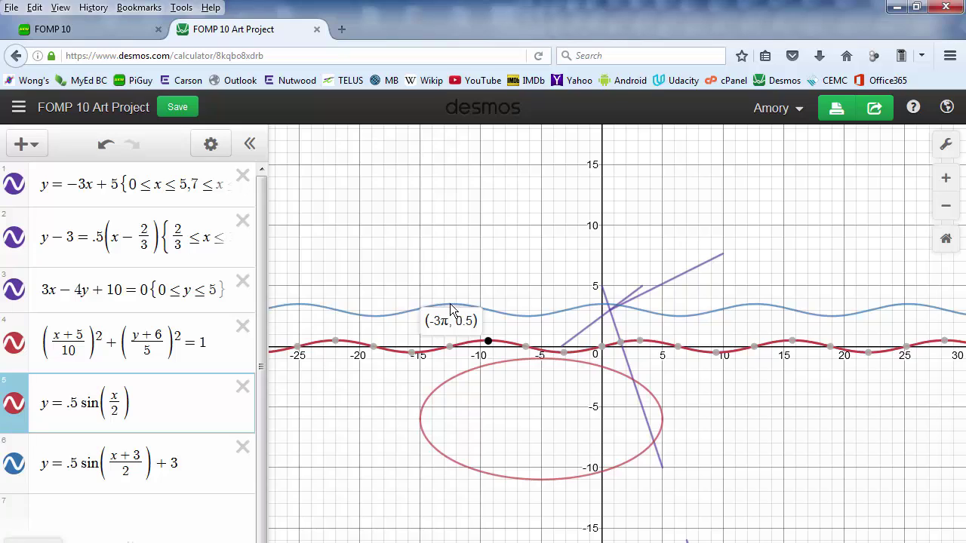
{"action": "left_click", "coordinate": [451, 310]}
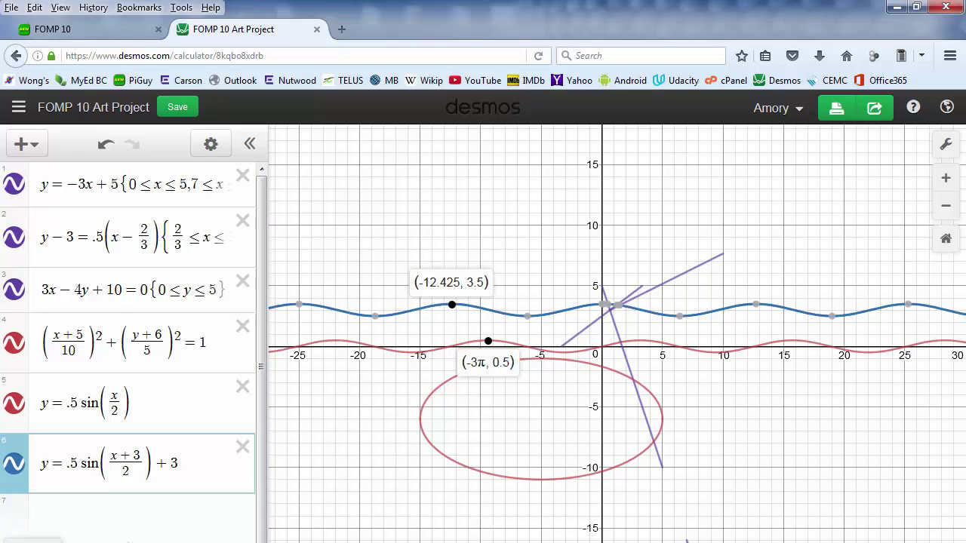
{"action": "left_click_drag", "start_coordinate": [179, 400], "coordinate": [40, 406]}
{"action": "key", "text": "ctrl+c"}
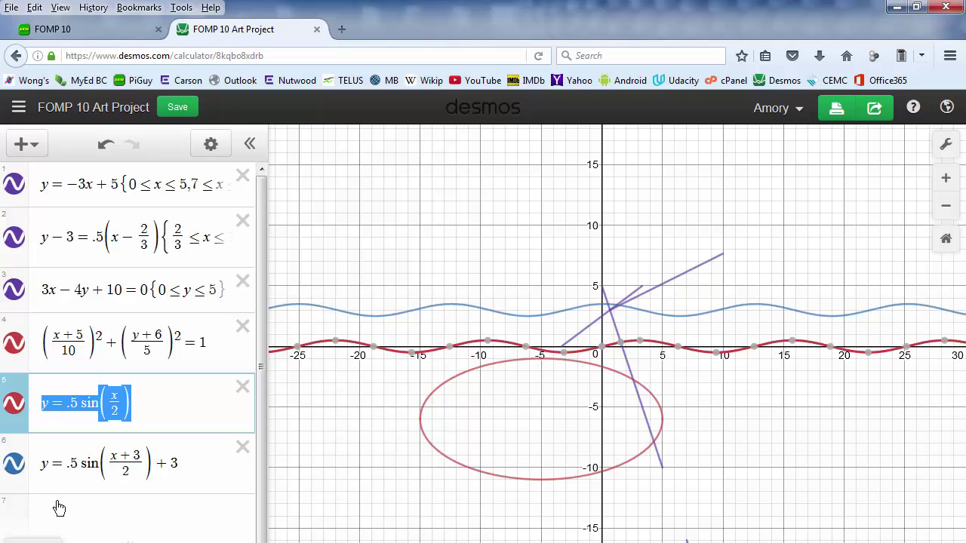
Paste the red wave into row 7 and edit it to y = .5 sin((x−3)/1) − 3.
{"action": "left_click", "coordinate": [78, 518]}
{"action": "key", "text": "ctrl+v"}
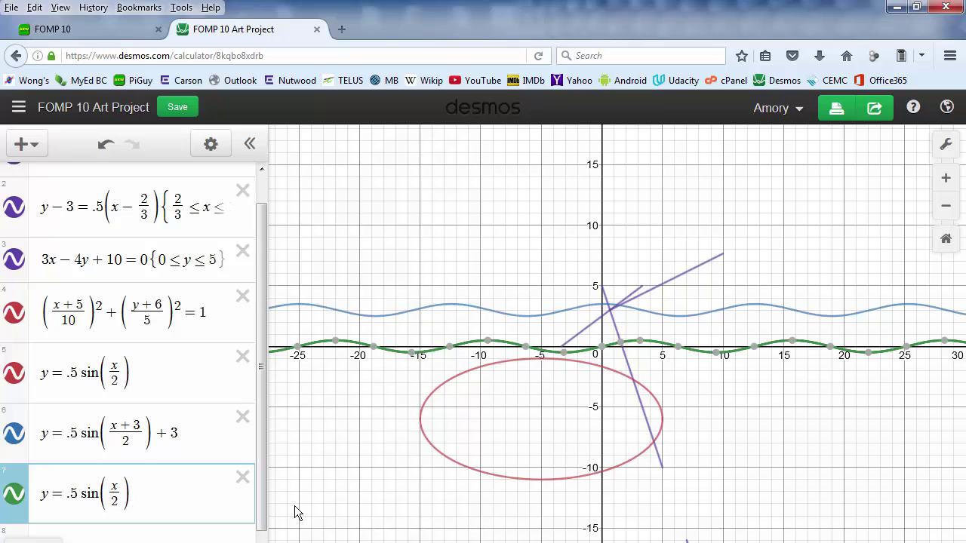
{"action": "type", "text": "-3"}
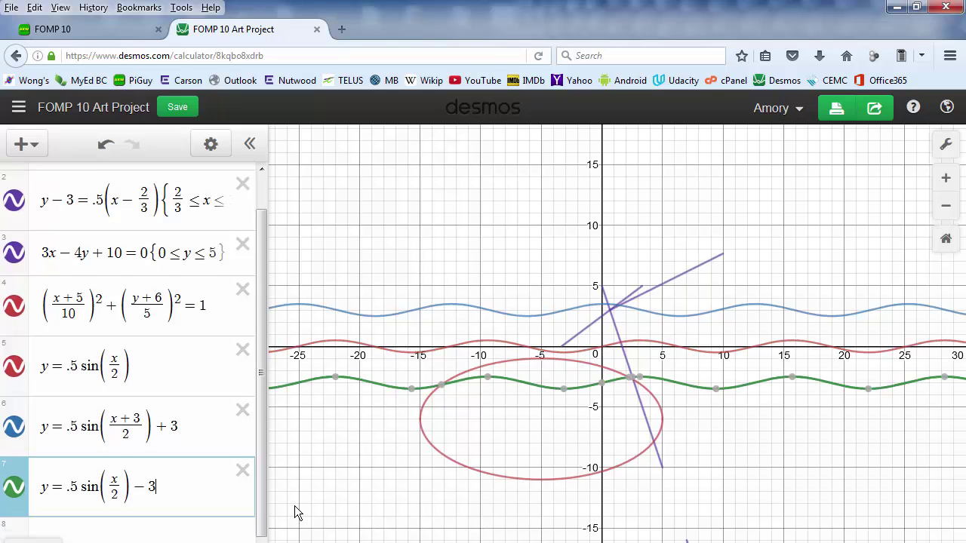
{"action": "left_click", "coordinate": [118, 483]}
{"action": "type", "text": "-3"}
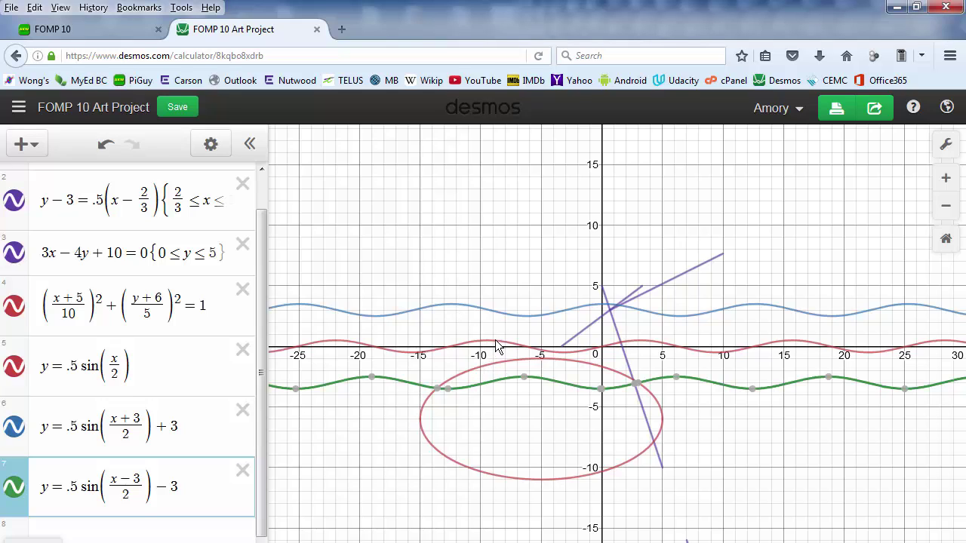
{"action": "key", "text": "Down"}
{"action": "key", "text": "Right"}
{"action": "key", "text": "BackSpace"}
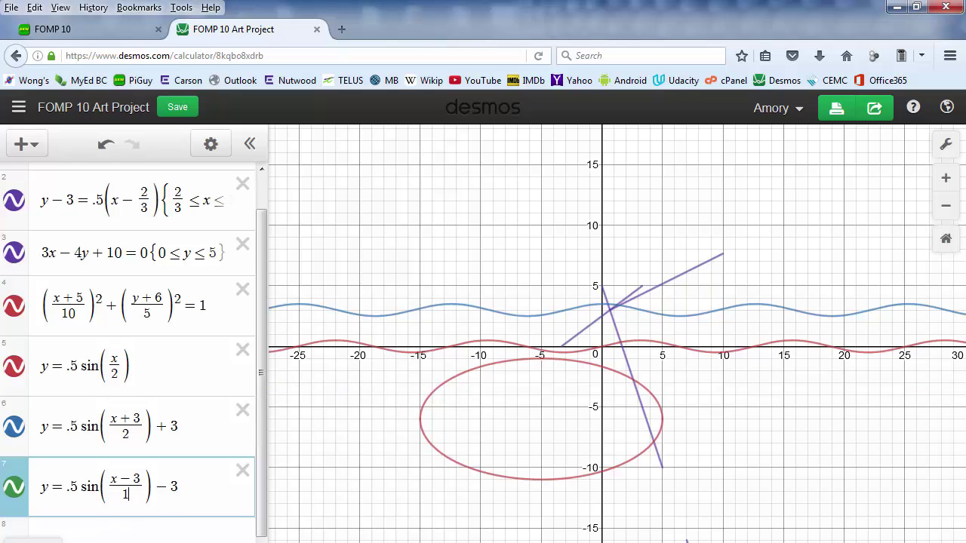
{"action": "type", "text": "1"}
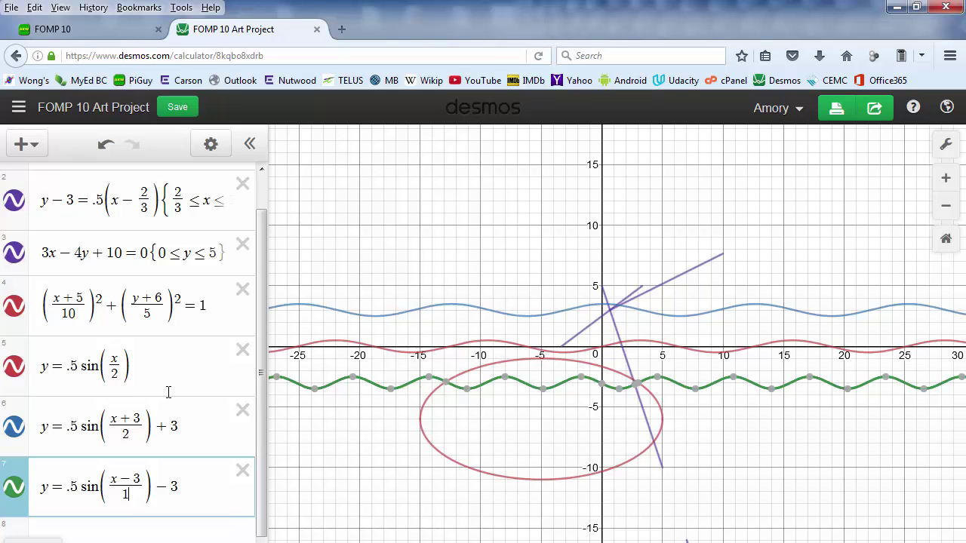
{"action": "left_click", "coordinate": [77, 368]}
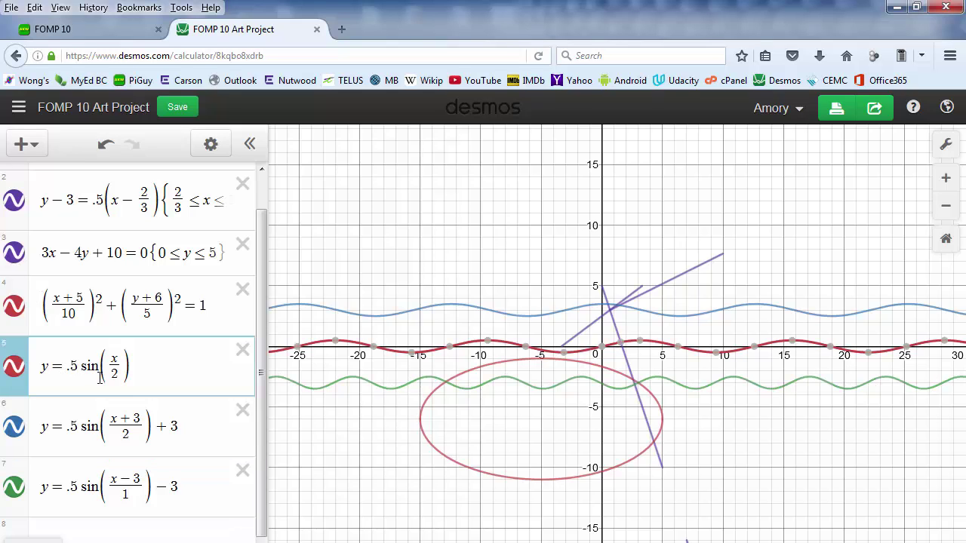
Change expression 5's amplitude to 2 and add the restriction {-20<=x<=15}.
{"action": "key", "text": "BackSpace"}
{"action": "key", "text": "BackSpace"}
{"action": "type", "text": "1"}
{"action": "key", "text": "BackSpace"}
{"action": "type", "text": "2"}
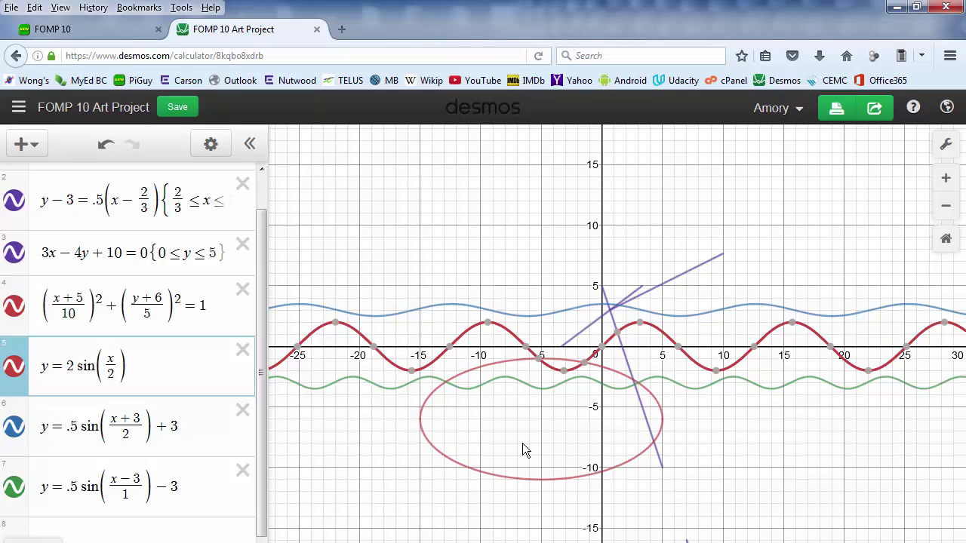
{"action": "left_click", "coordinate": [163, 367]}
{"action": "type", "text": "{"}
{"action": "type", "text": "-20<"}
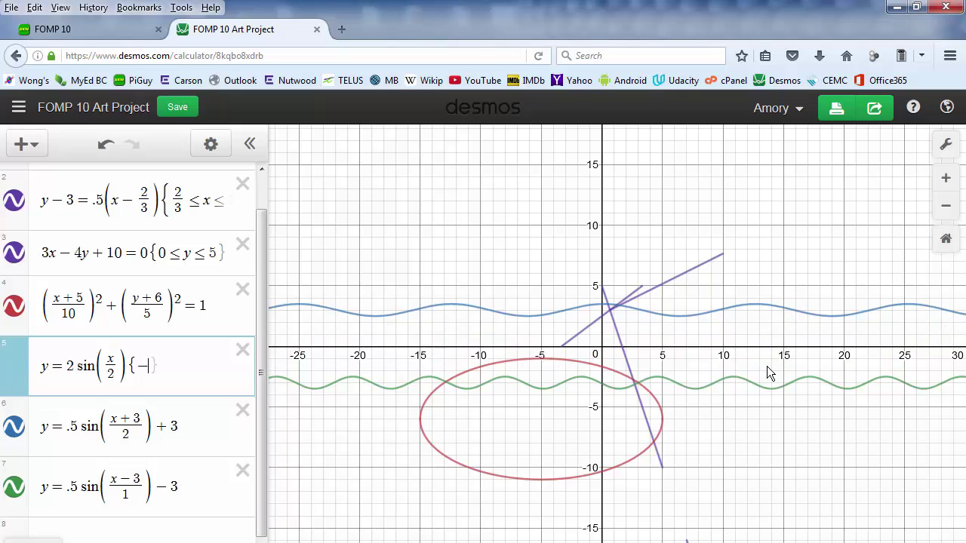
{"action": "type", "text": "=x<=15"}
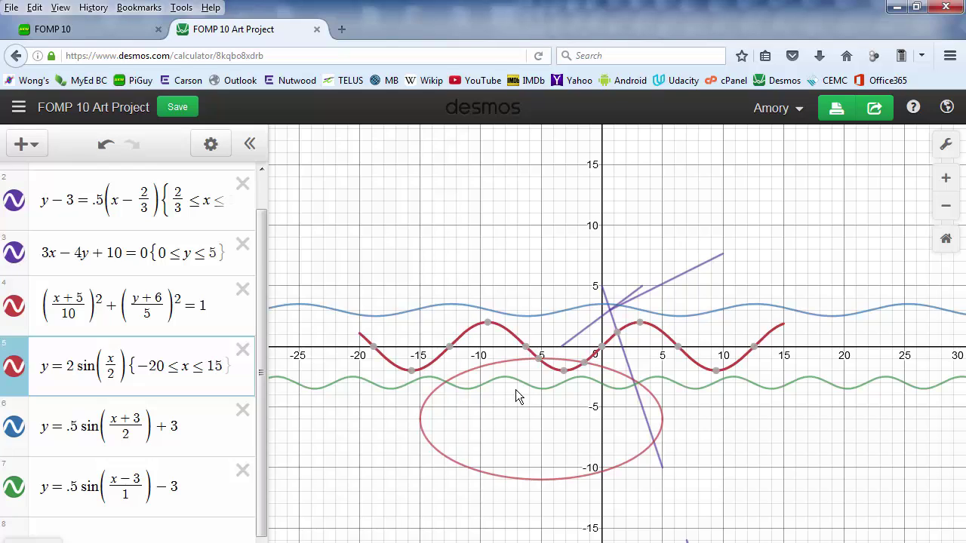
Change expression 6's amplitude from .5 to 3 and type the restriction {4<y<6}.
{"action": "left_click", "coordinate": [192, 425]}
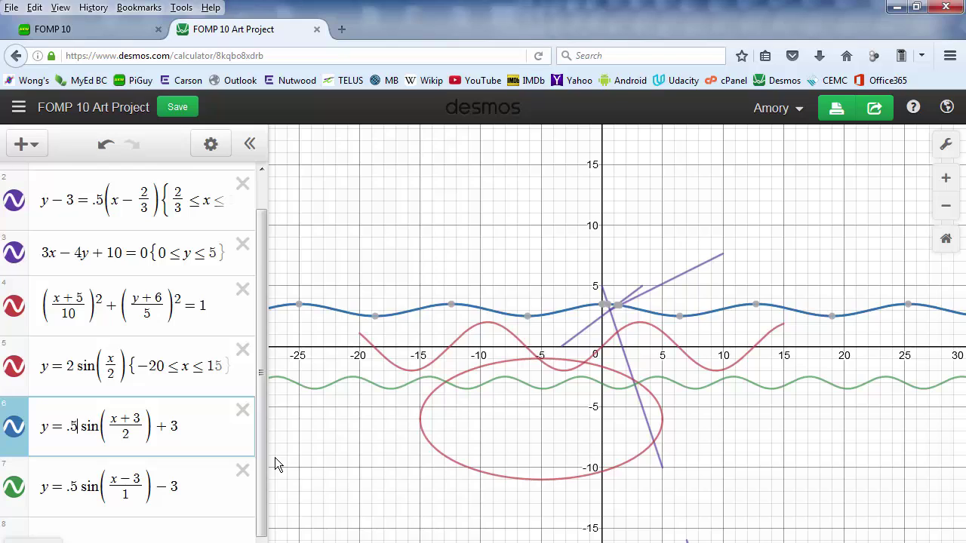
{"action": "key", "text": "BackSpace"}
{"action": "key", "text": "BackSpace"}
{"action": "type", "text": "3"}
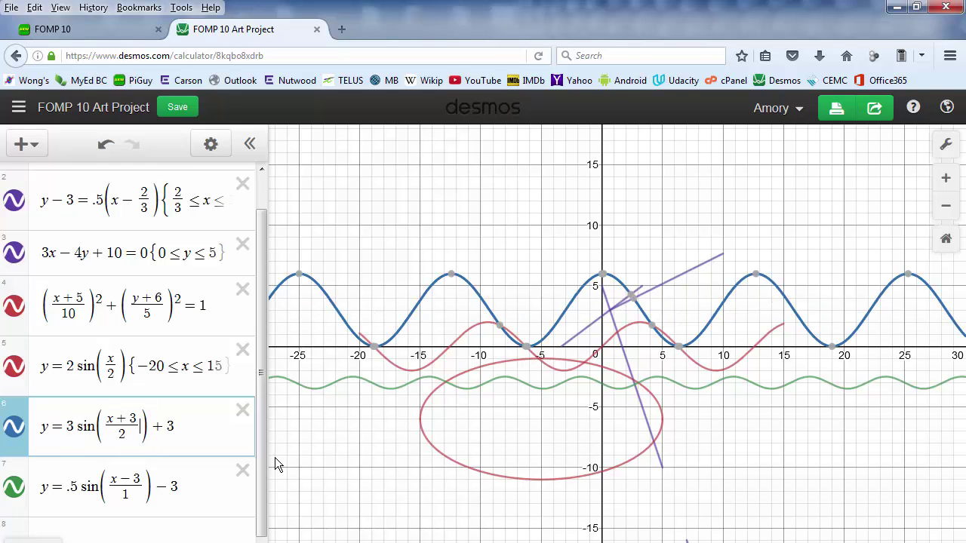
{"action": "type", "text": "{"}
{"action": "type", "text": "4<"}
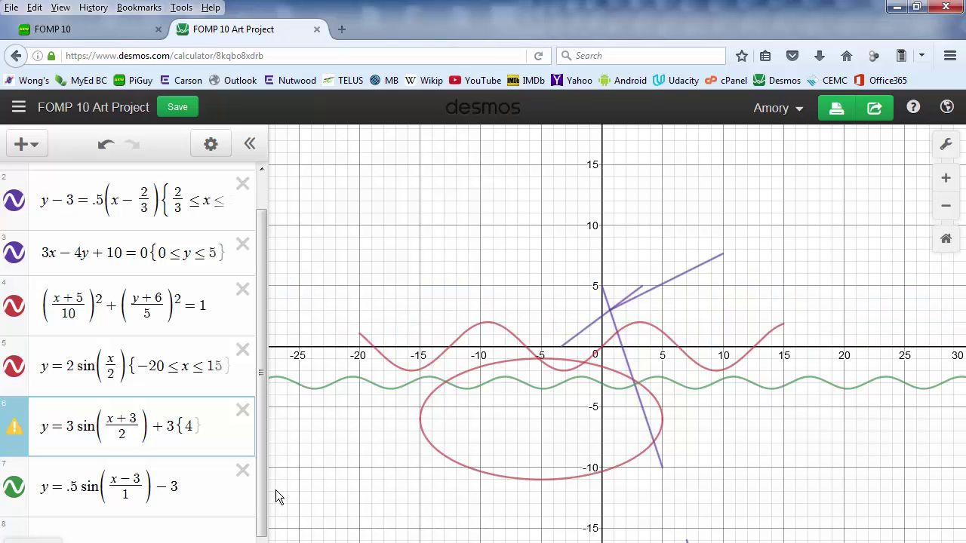
{"action": "type", "text": "y<"}
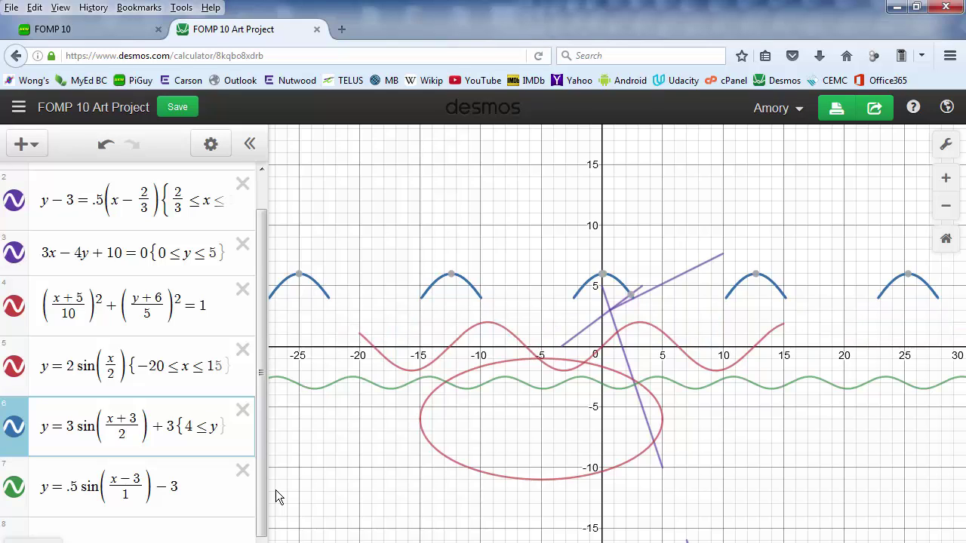
{"action": "type", "text": "6"}
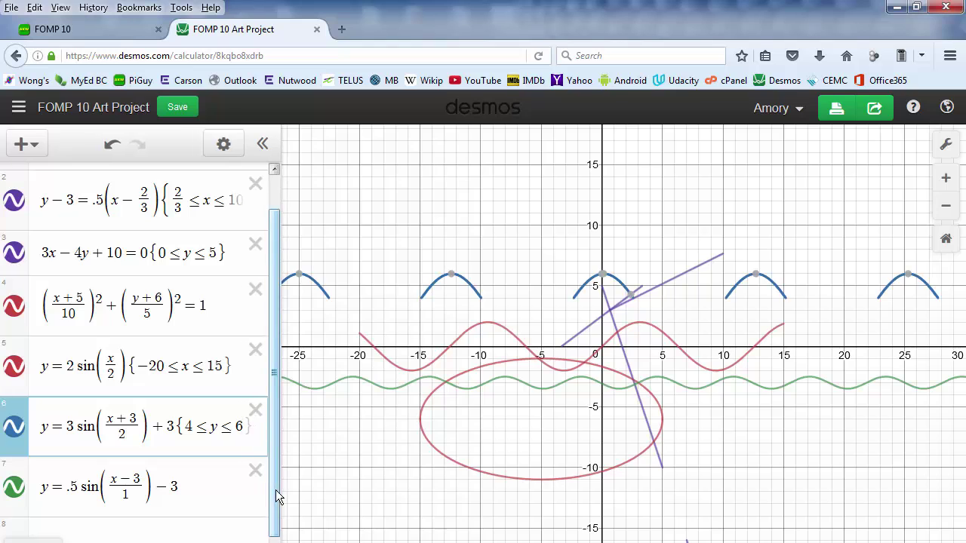